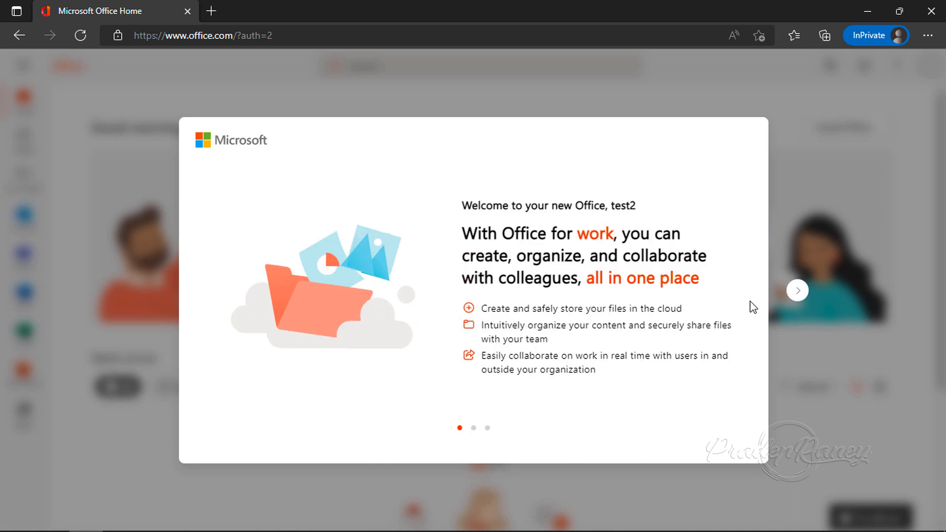
Go through the Office welcome pages to the end and complete the first run experience
{"action": "left_click", "coordinate": [797, 292]}
{"action": "left_click", "coordinate": [797, 292]}
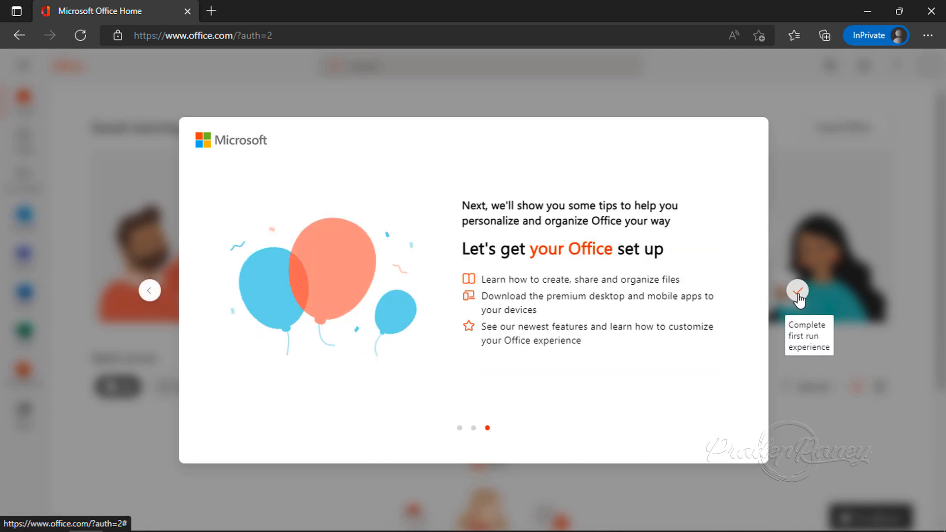
{"action": "left_click", "coordinate": [788, 291]}
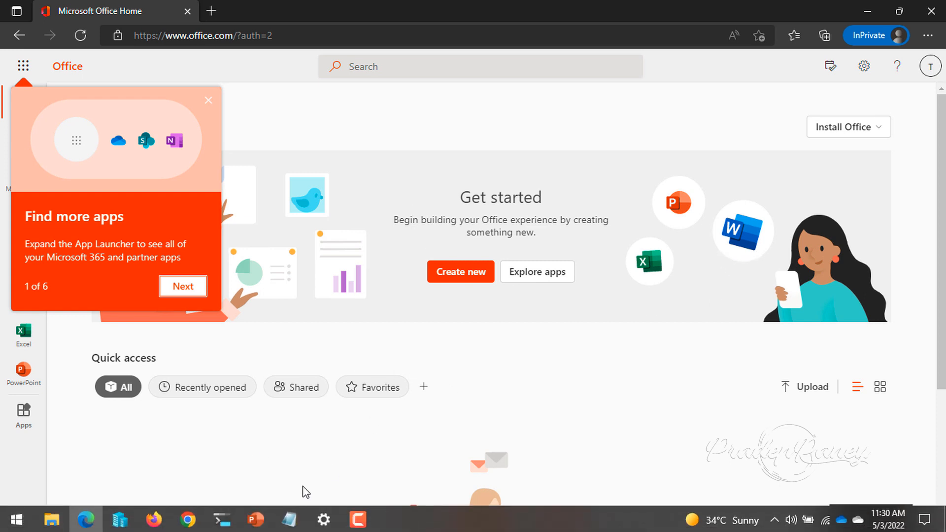
Switch to the Azure Active Directory admin center in Firefox and open the Password reset settings of the Contoso tenant
{"action": "mouse_move", "coordinate": [207, 523]}
{"action": "left_click", "coordinate": [153, 518]}
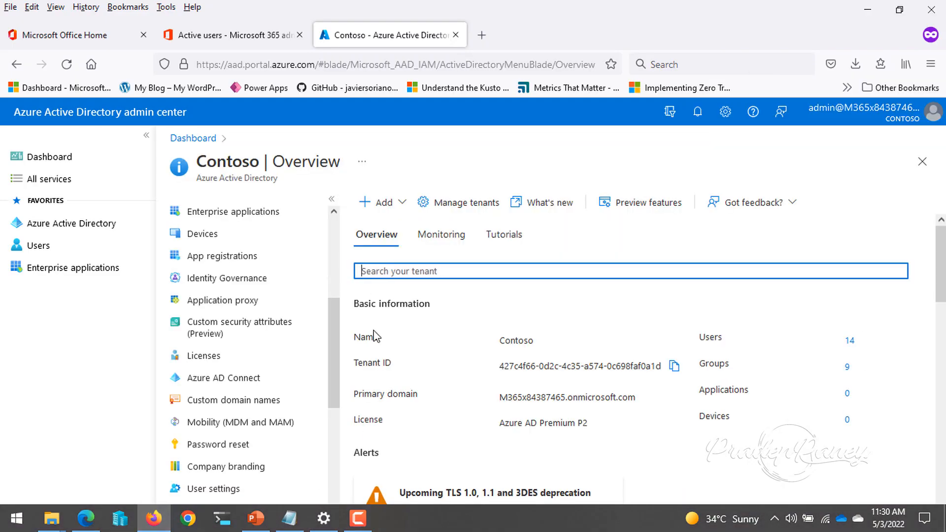
{"action": "left_click", "coordinate": [238, 452]}
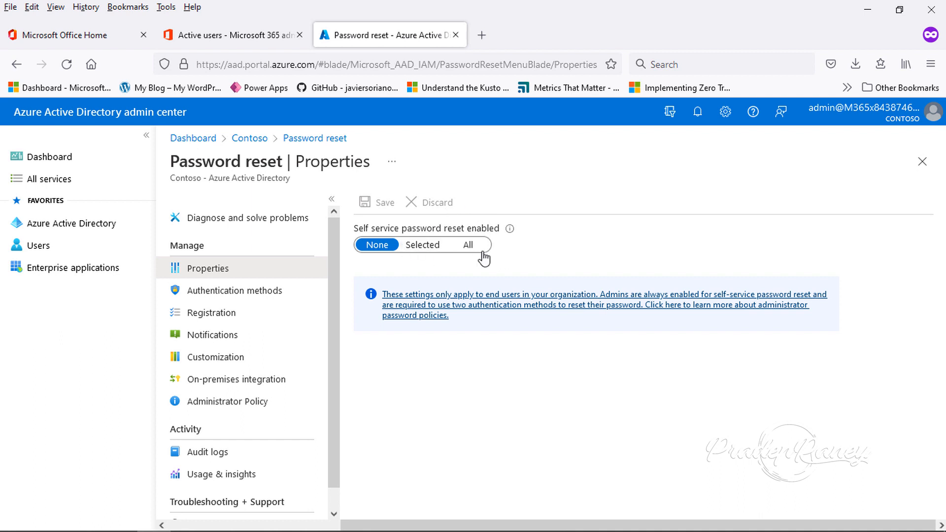
Enable self-service password reset for selected users only, choose SSPR Group as the group, and save the policy
{"action": "left_click", "coordinate": [425, 252]}
{"action": "left_click", "coordinate": [416, 302]}
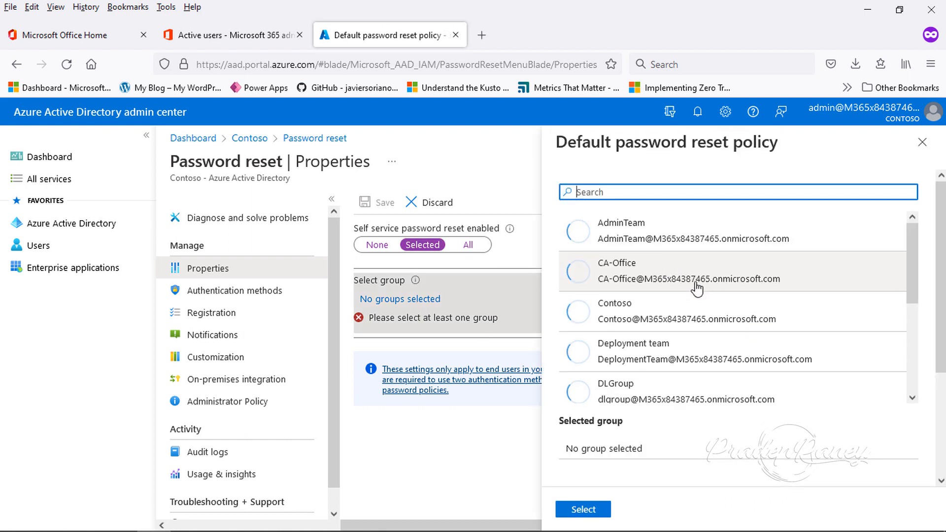
{"action": "scroll", "coordinate": [669, 279], "scroll_direction": "down", "scroll_amount": 5}
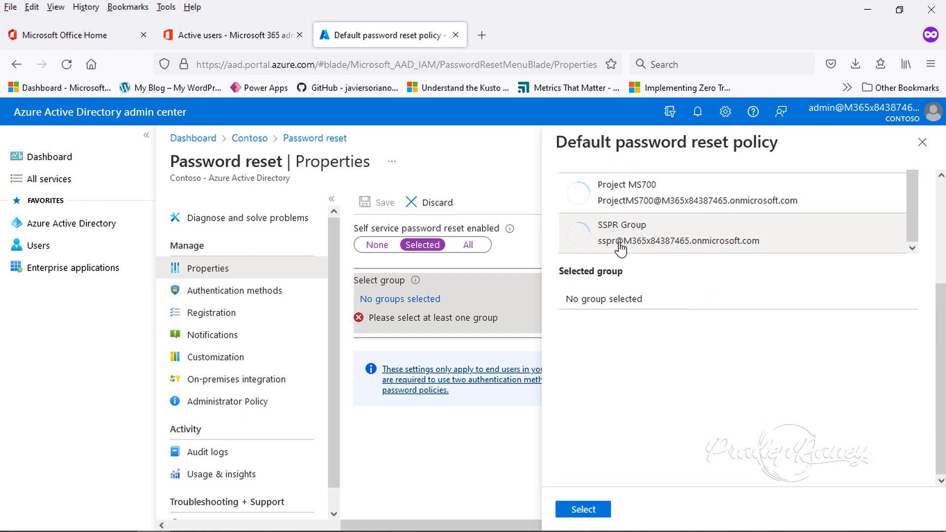
{"action": "left_click", "coordinate": [635, 244]}
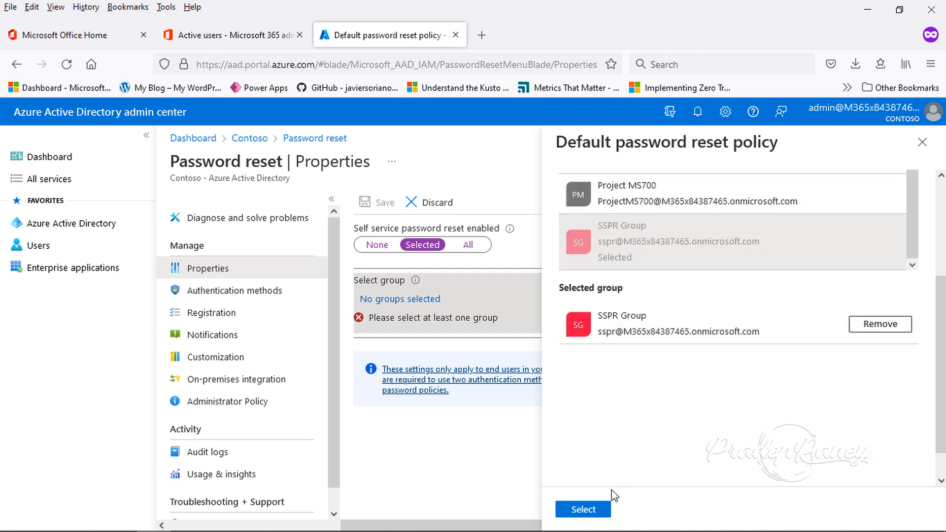
{"action": "left_click", "coordinate": [593, 515]}
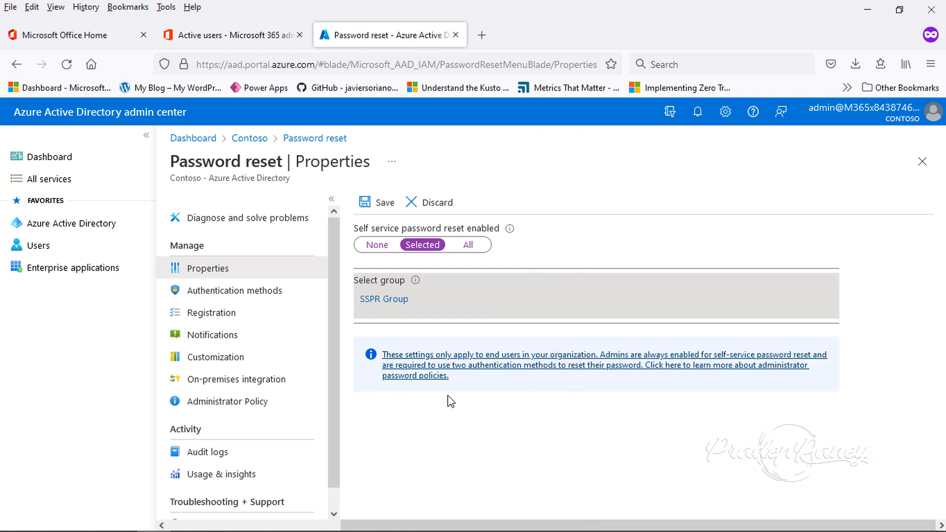
{"action": "left_click", "coordinate": [385, 204]}
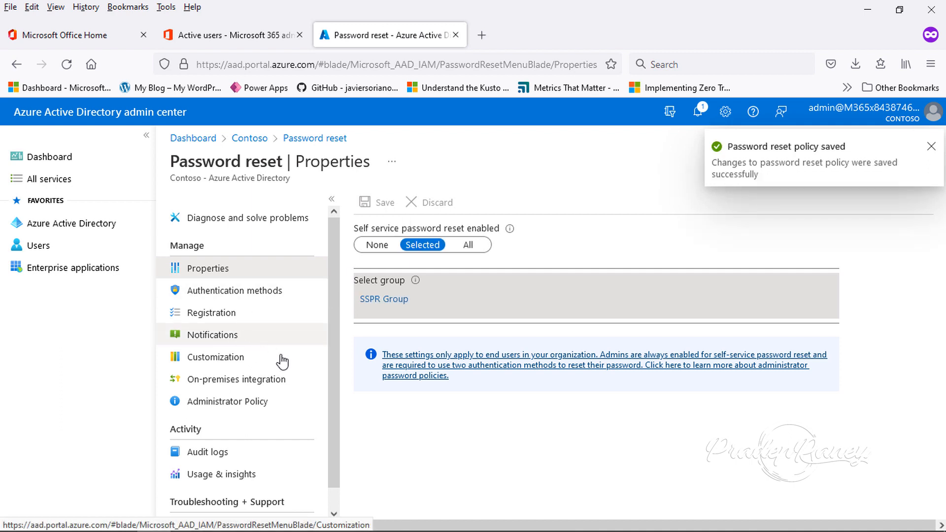
Open SSPR Group from the Contoso tenant's list of all groups
{"action": "left_click", "coordinate": [264, 143]}
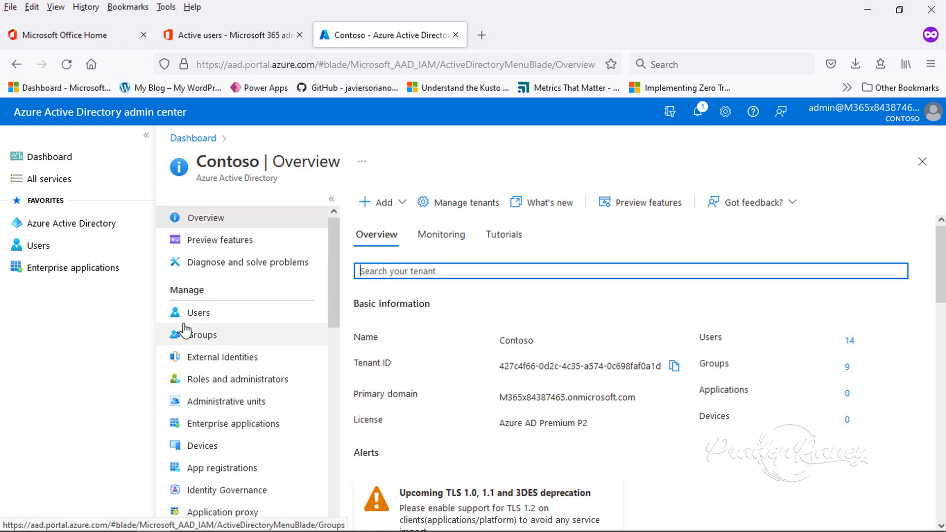
{"action": "left_click", "coordinate": [186, 317]}
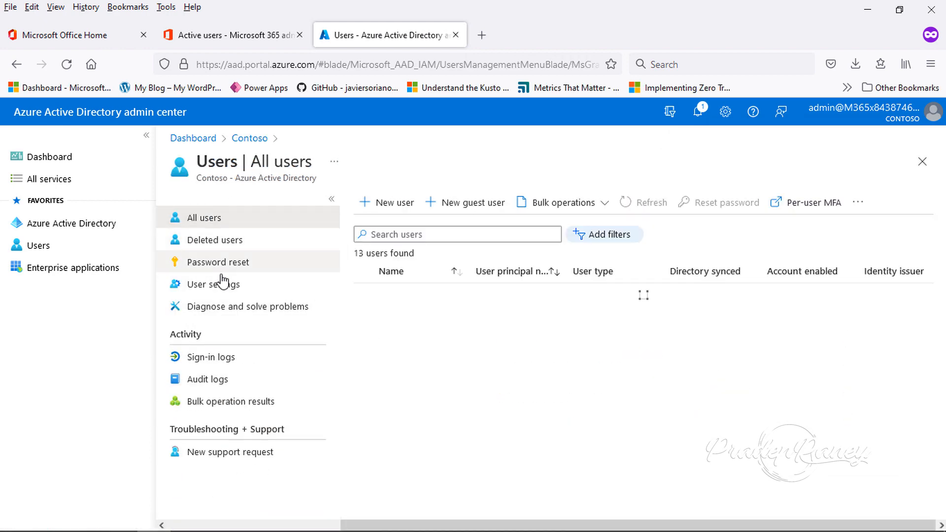
{"action": "left_click", "coordinate": [251, 139]}
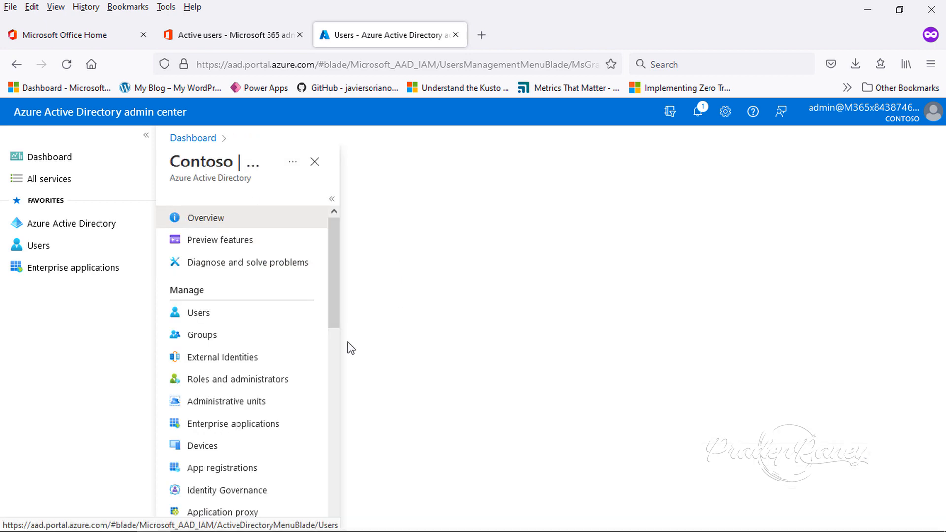
{"action": "left_click", "coordinate": [222, 340]}
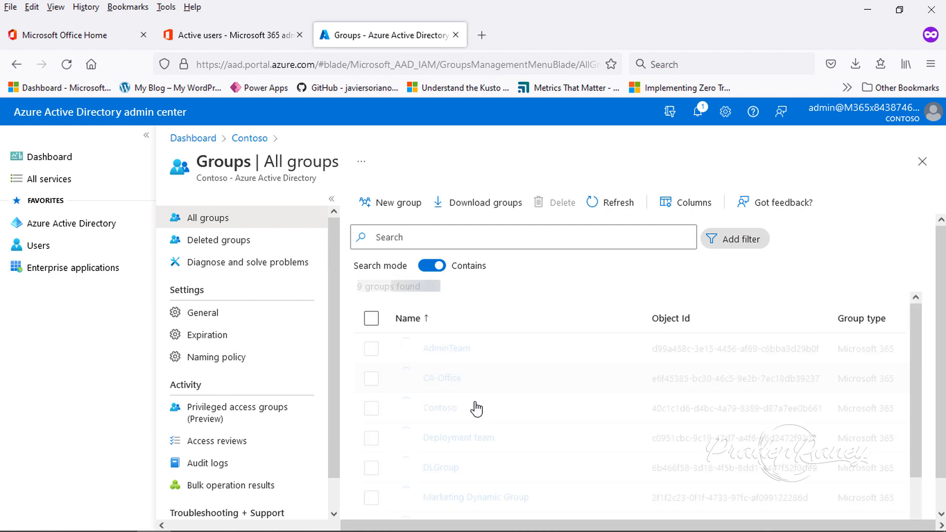
{"action": "scroll", "coordinate": [488, 413], "scroll_direction": "down", "scroll_amount": 2}
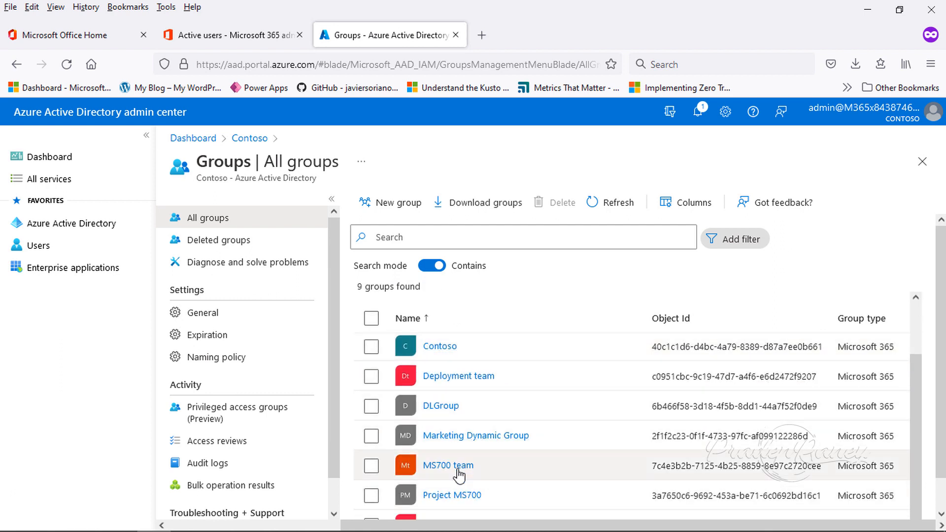
{"action": "scroll", "coordinate": [458, 473], "scroll_direction": "down", "scroll_amount": 1}
{"action": "left_click", "coordinate": [443, 492]}
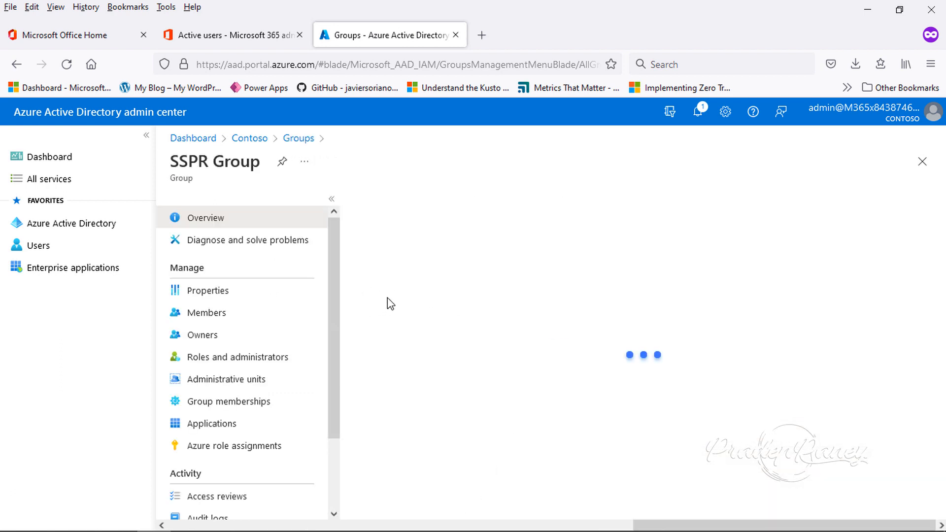
Add the user test2 as a direct member of SSPR Group
{"action": "left_click", "coordinate": [226, 316]}
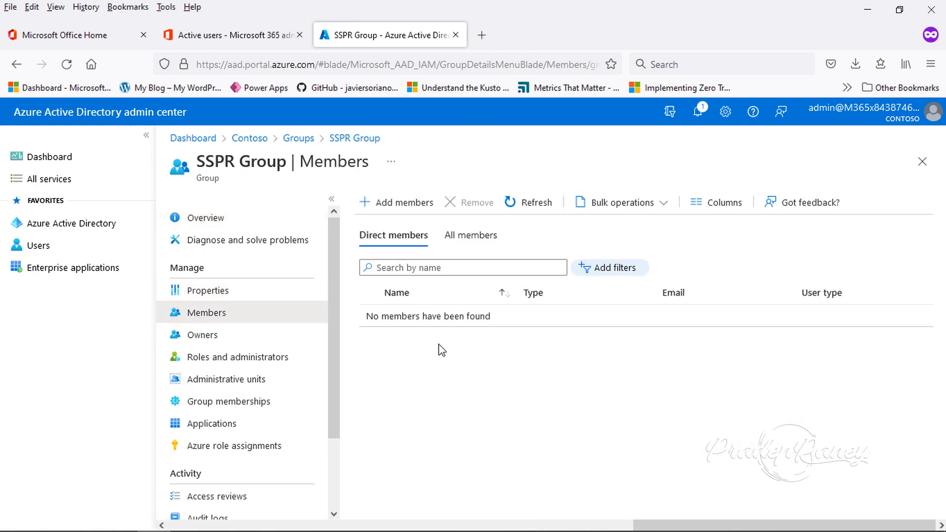
{"action": "left_click", "coordinate": [397, 206]}
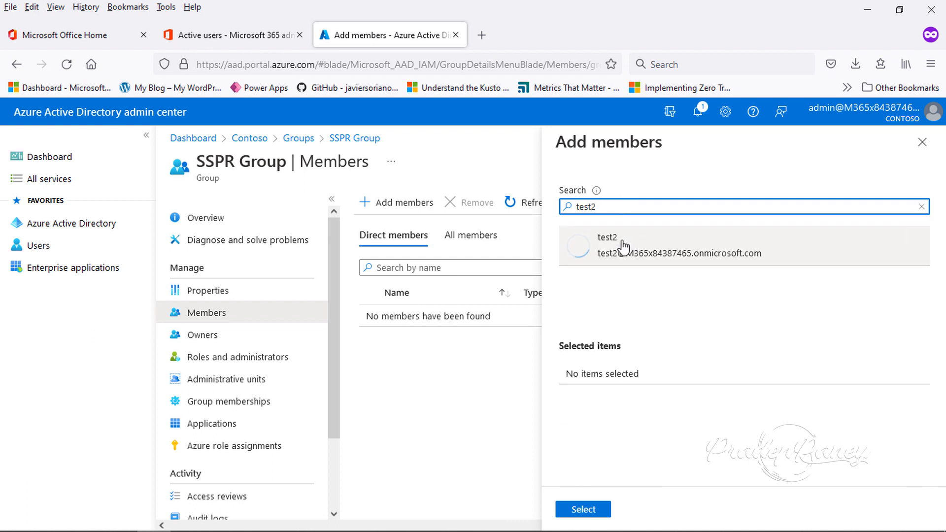
{"action": "left_click", "coordinate": [625, 244]}
{"action": "left_click", "coordinate": [583, 509]}
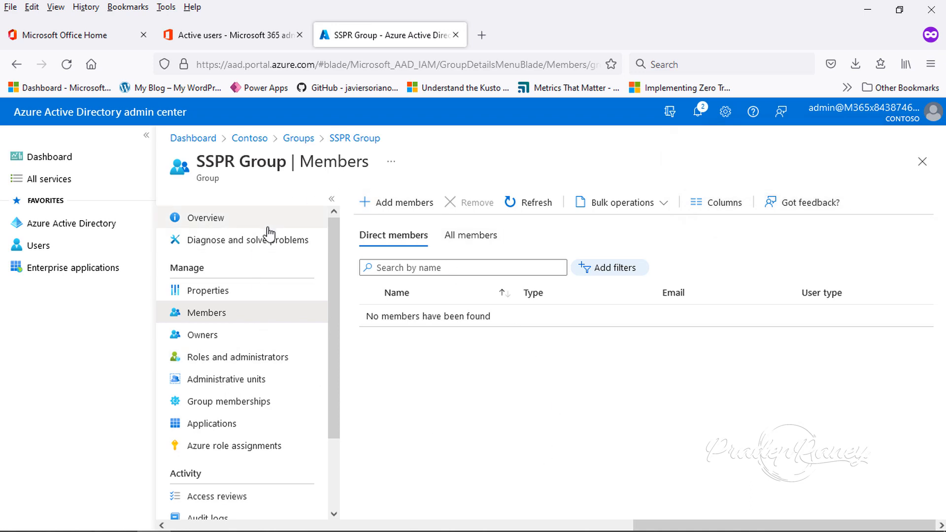
Return to the Contoso tenant's Password reset settings and open the authentication methods
{"action": "left_click", "coordinate": [240, 139]}
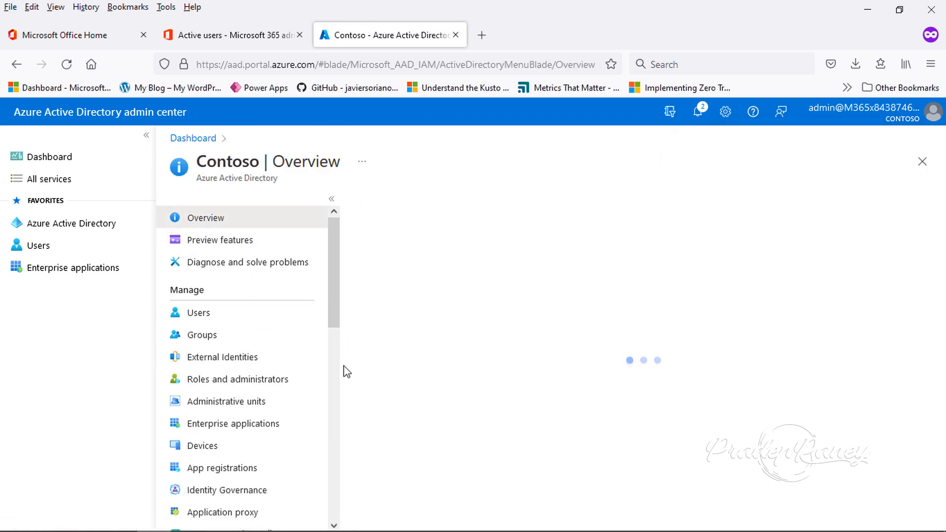
{"action": "scroll", "coordinate": [294, 433], "scroll_direction": "down", "scroll_amount": 5}
{"action": "left_click", "coordinate": [238, 445]}
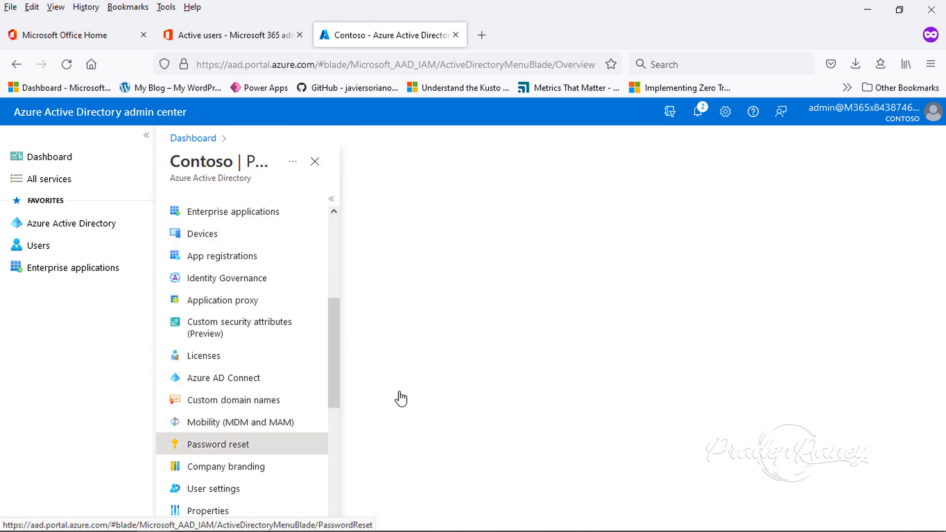
{"action": "left_click", "coordinate": [422, 244]}
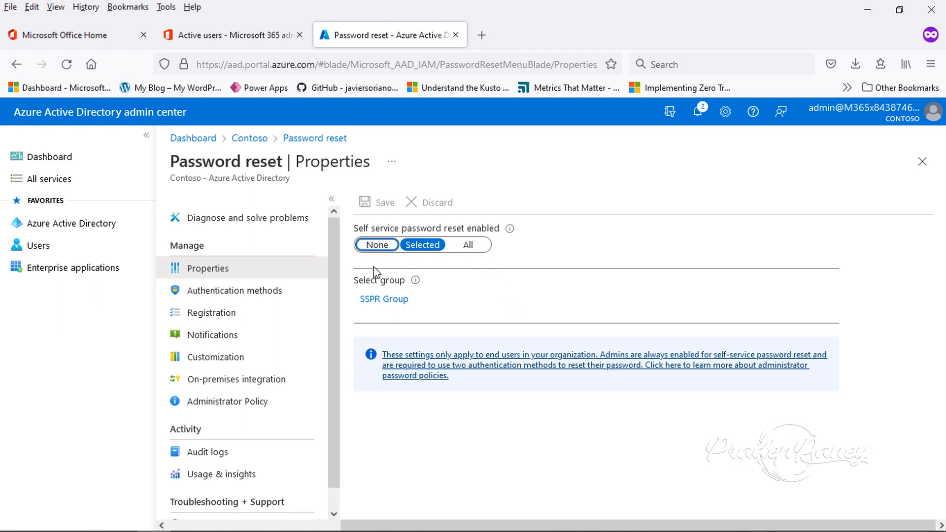
{"action": "left_click", "coordinate": [241, 296]}
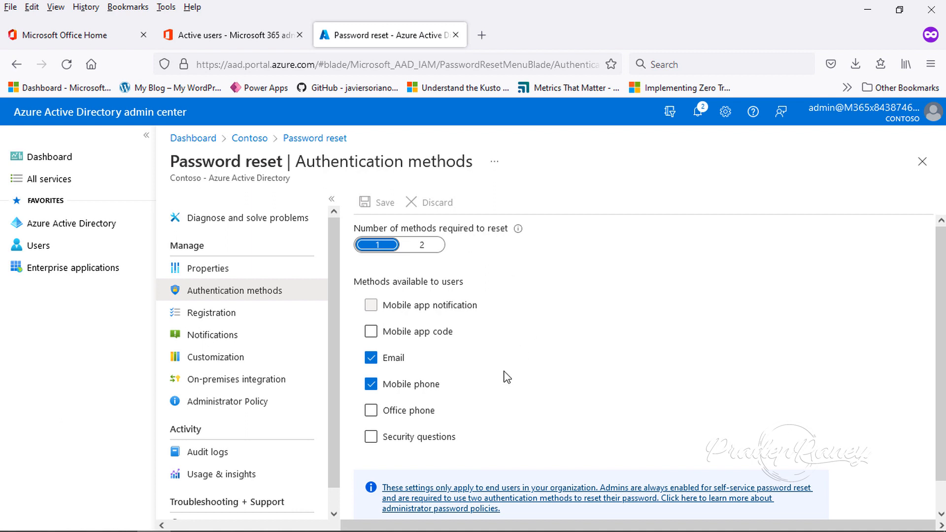
Disable Email and Mobile phone as reset methods and enable Security questions instead
{"action": "left_click", "coordinate": [373, 360]}
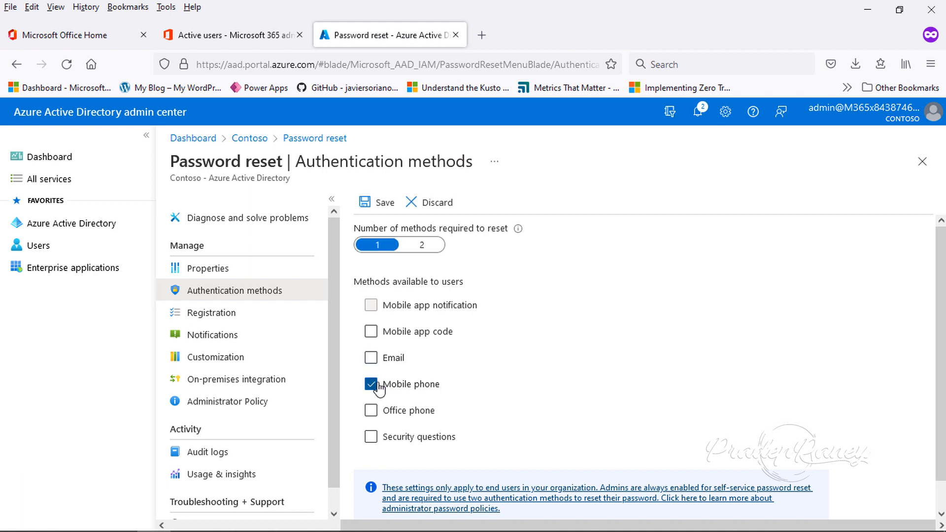
{"action": "left_click", "coordinate": [374, 385]}
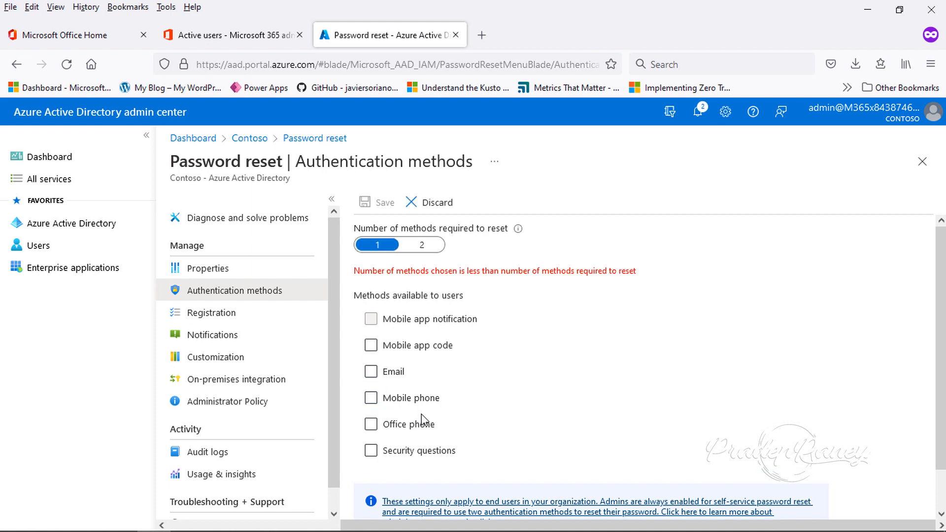
{"action": "left_click", "coordinate": [371, 451]}
Add predefined security questions on first spouse's meeting city, father's birth city, first job city, New Year's 2000 city and high school teacher's last name, and save
{"action": "scroll", "coordinate": [530, 374], "scroll_direction": "down", "scroll_amount": 3}
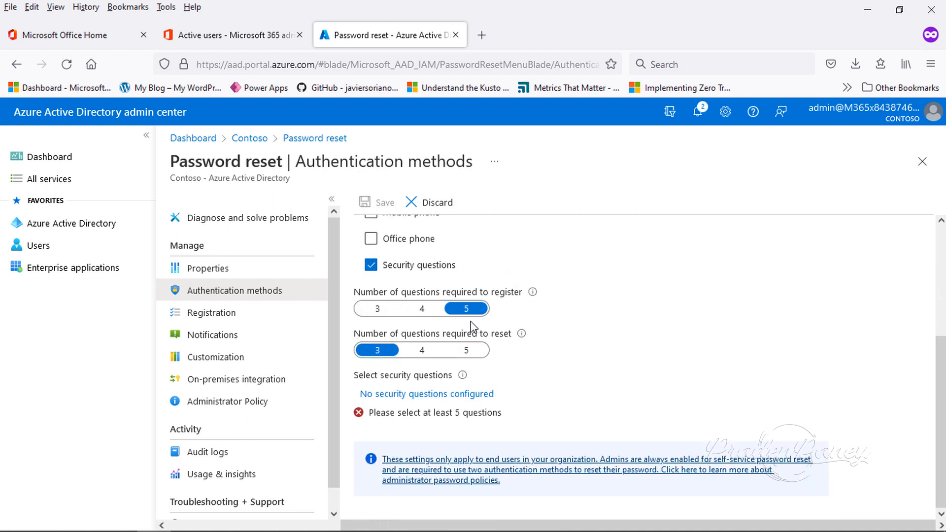
{"action": "left_click", "coordinate": [431, 397]}
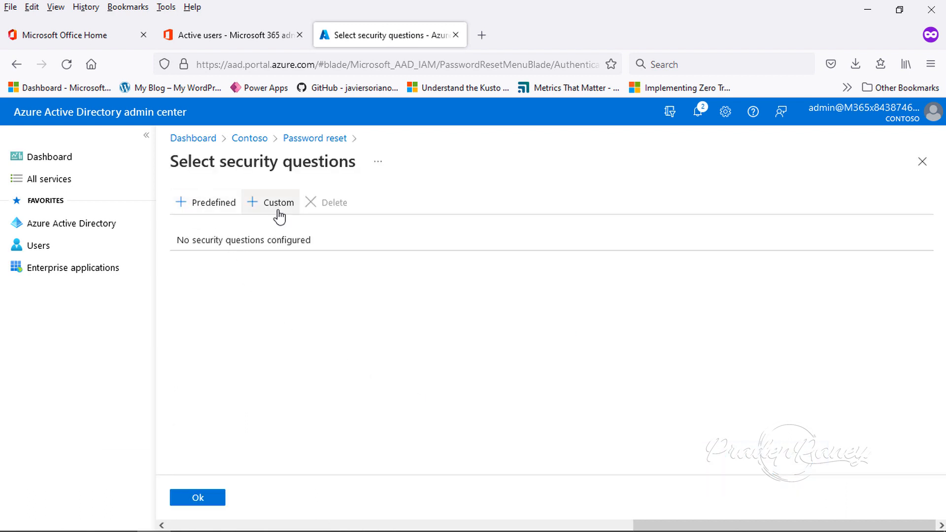
{"action": "left_click", "coordinate": [206, 210]}
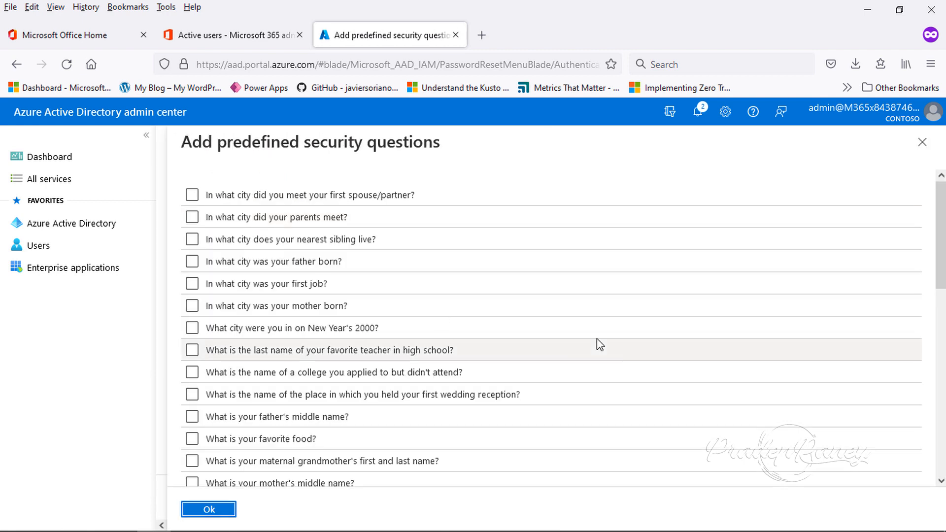
{"action": "left_click", "coordinate": [196, 200]}
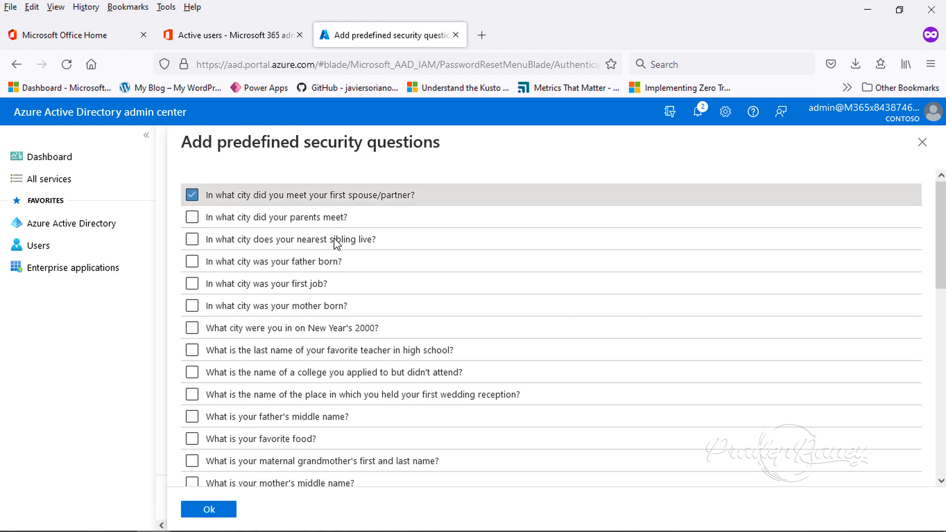
{"action": "left_click", "coordinate": [191, 264]}
{"action": "left_click", "coordinate": [192, 284]}
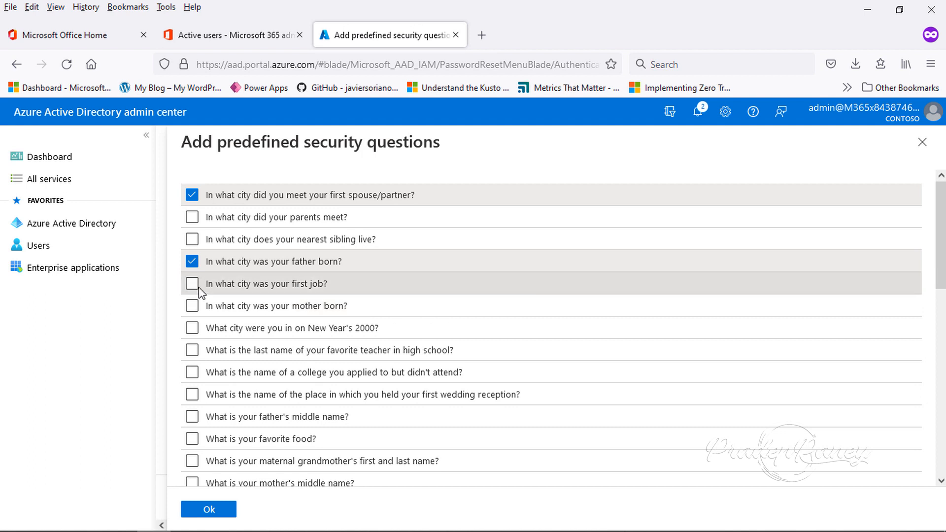
{"action": "left_click", "coordinate": [195, 330]}
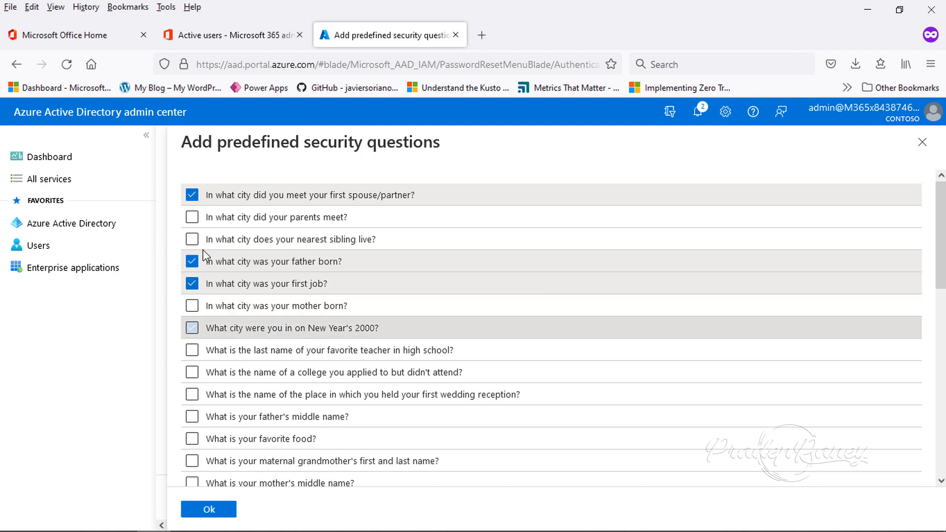
{"action": "left_click", "coordinate": [192, 351]}
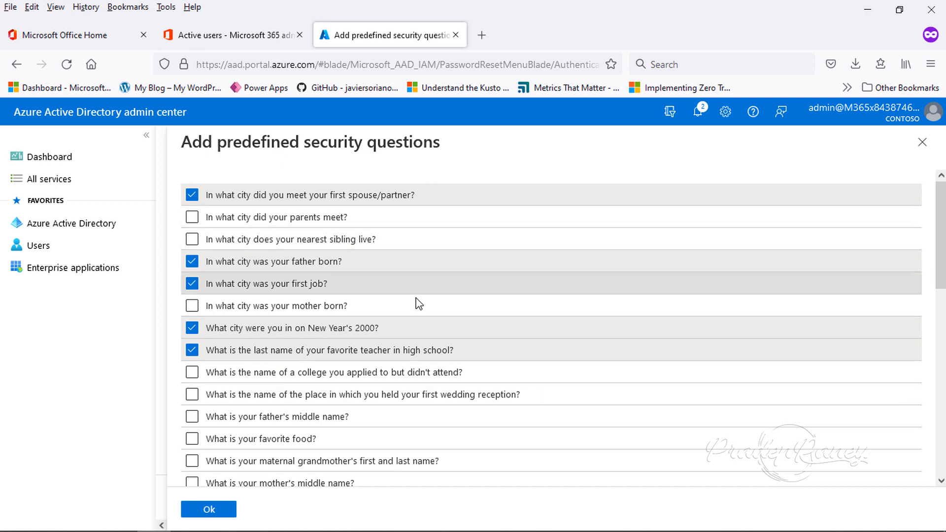
{"action": "left_click", "coordinate": [211, 511]}
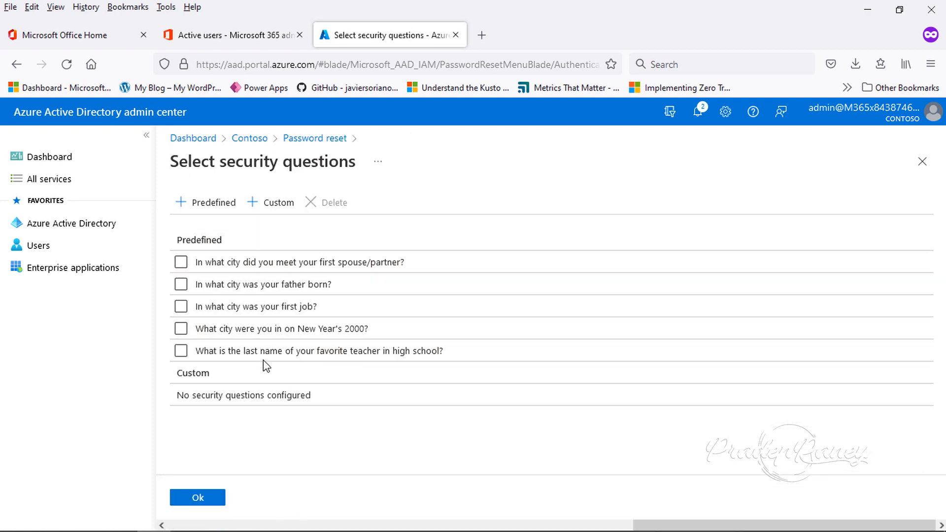
{"action": "left_click", "coordinate": [199, 498]}
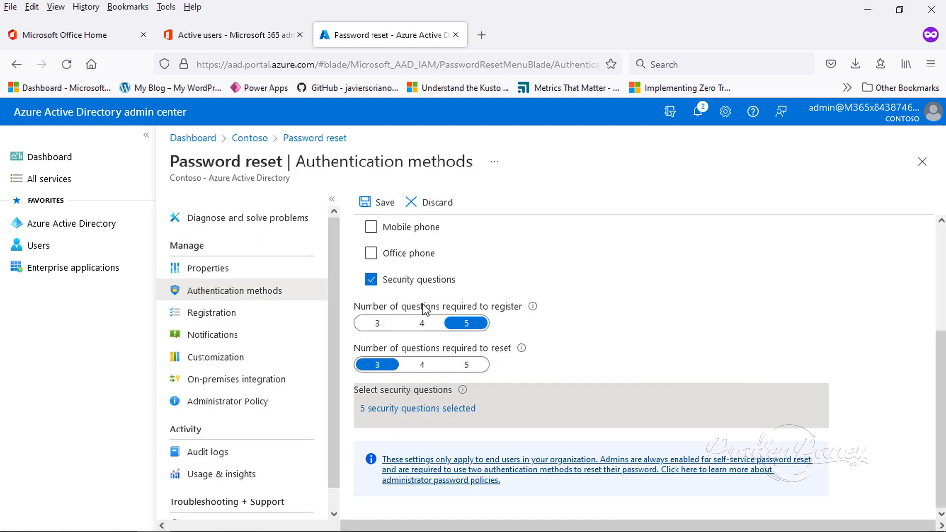
{"action": "left_click", "coordinate": [385, 210]}
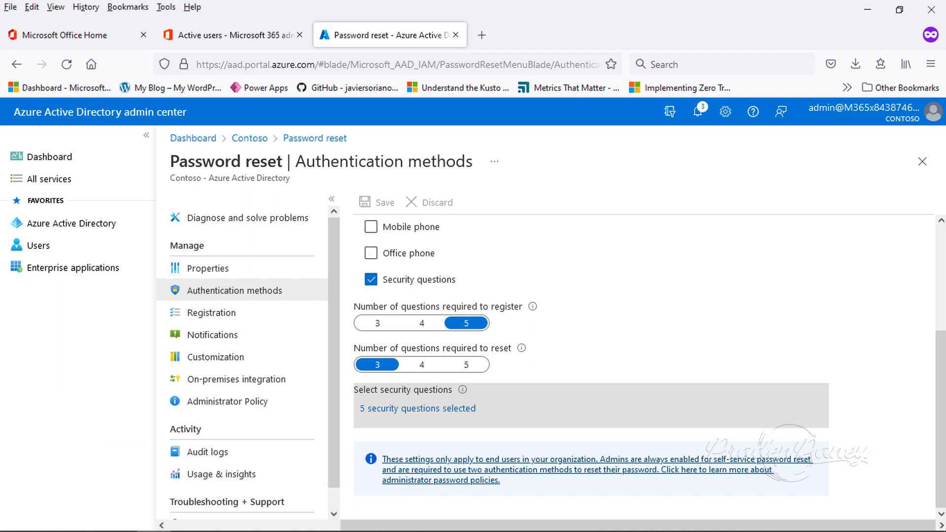
Switch to the InPrivate Edge window with Microsoft Office and sign the user test2 out
{"action": "mouse_move", "coordinate": [190, 512]}
{"action": "left_click", "coordinate": [93, 521]}
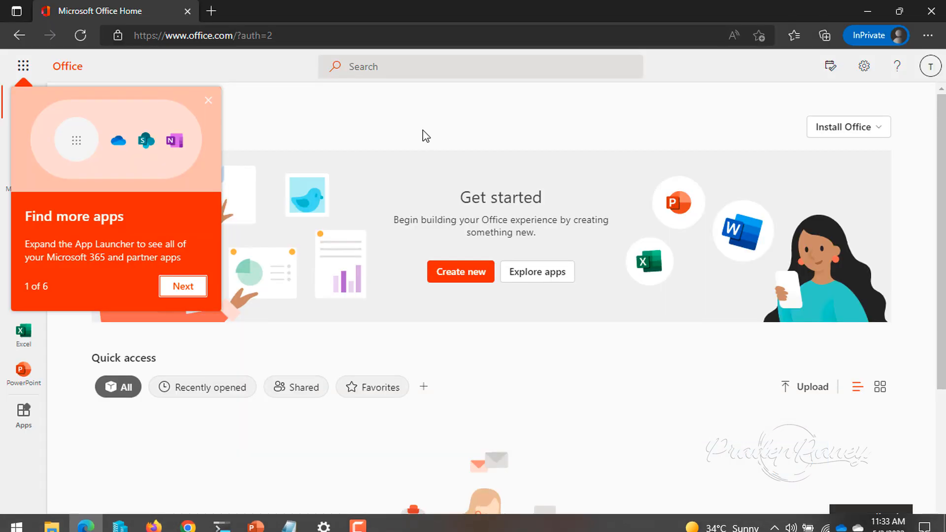
{"action": "left_click", "coordinate": [930, 67]}
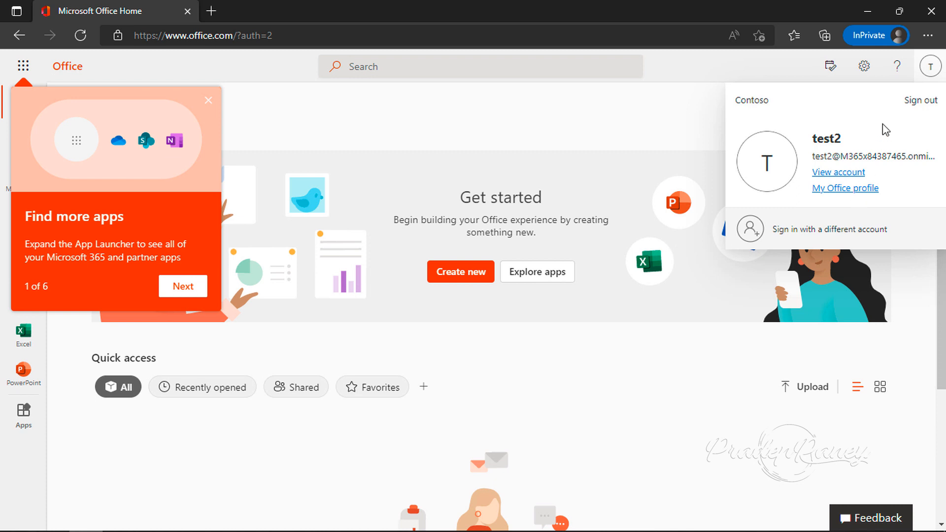
{"action": "left_click", "coordinate": [915, 101]}
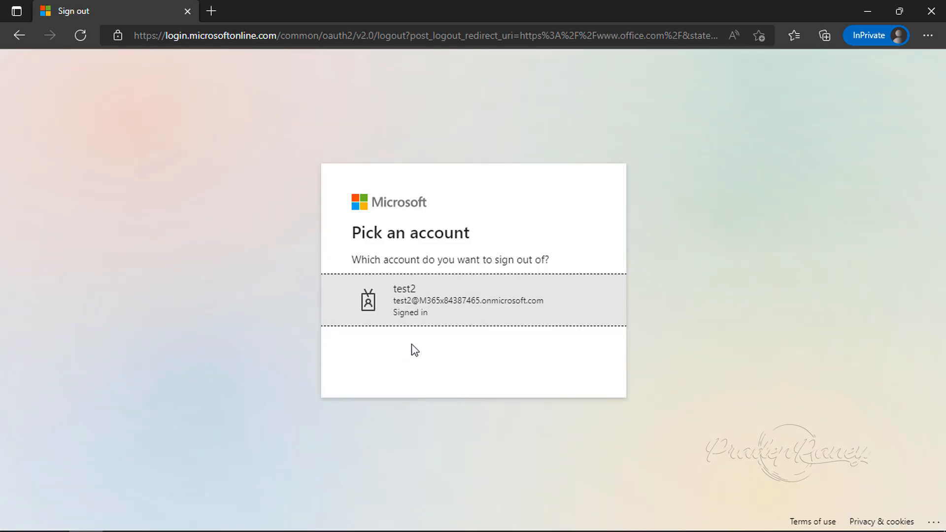
{"action": "left_click", "coordinate": [418, 309]}
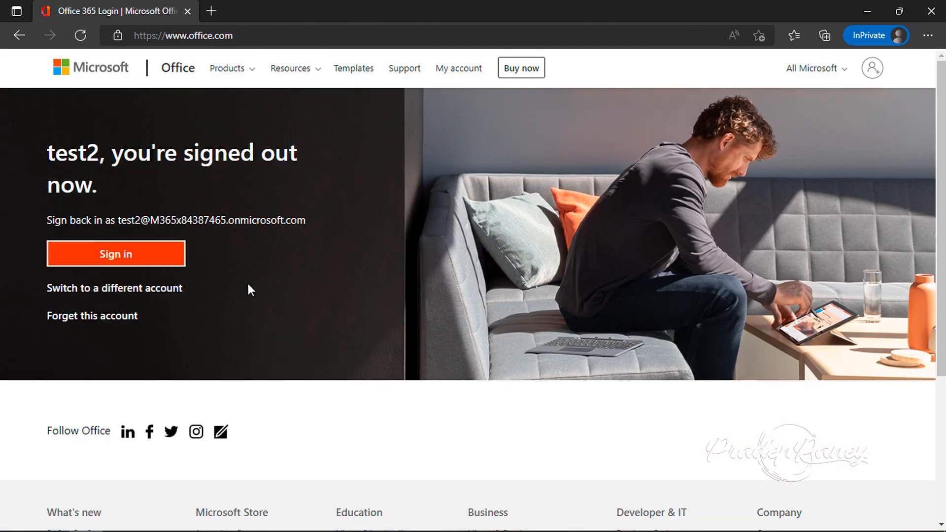
Sign back in as test2 with the account password, stay signed in, and continue to the required security information setup
{"action": "left_click", "coordinate": [115, 259]}
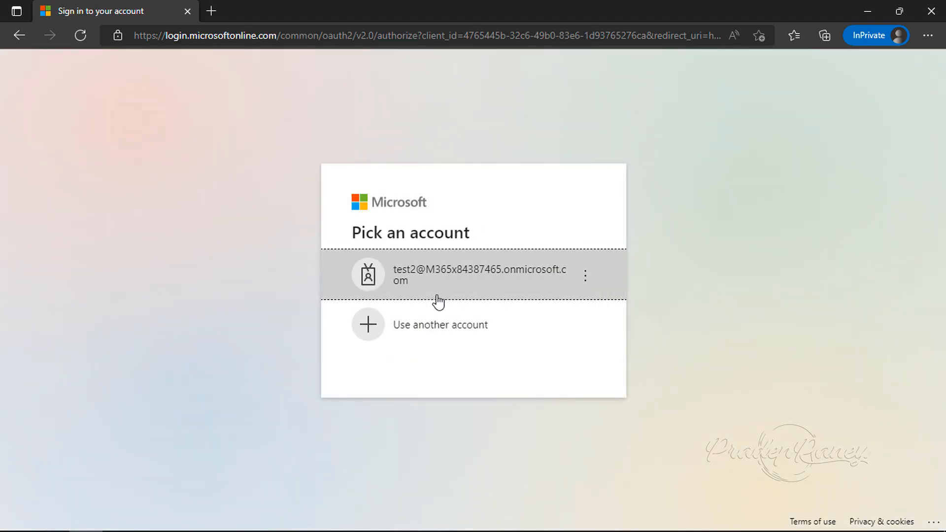
{"action": "left_click", "coordinate": [436, 293]}
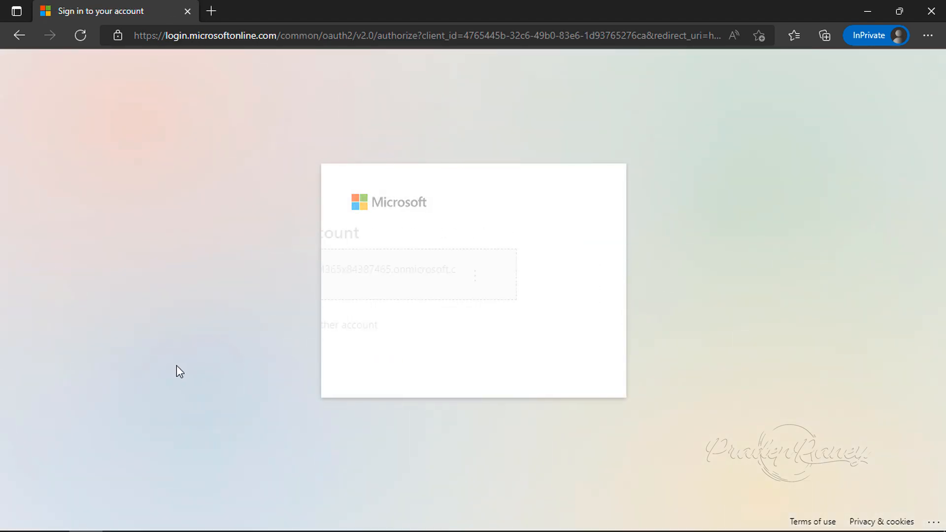
{"action": "type", "text": "•"}
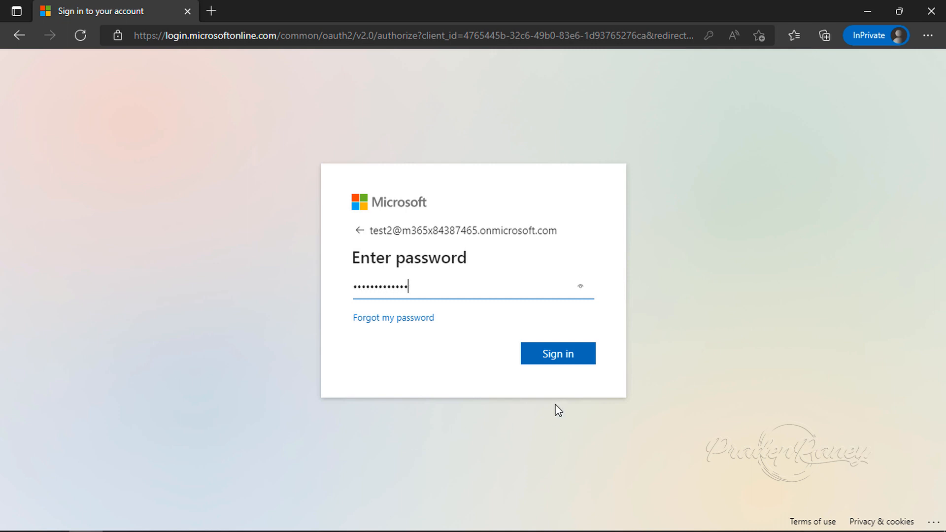
{"action": "left_click", "coordinate": [562, 359]}
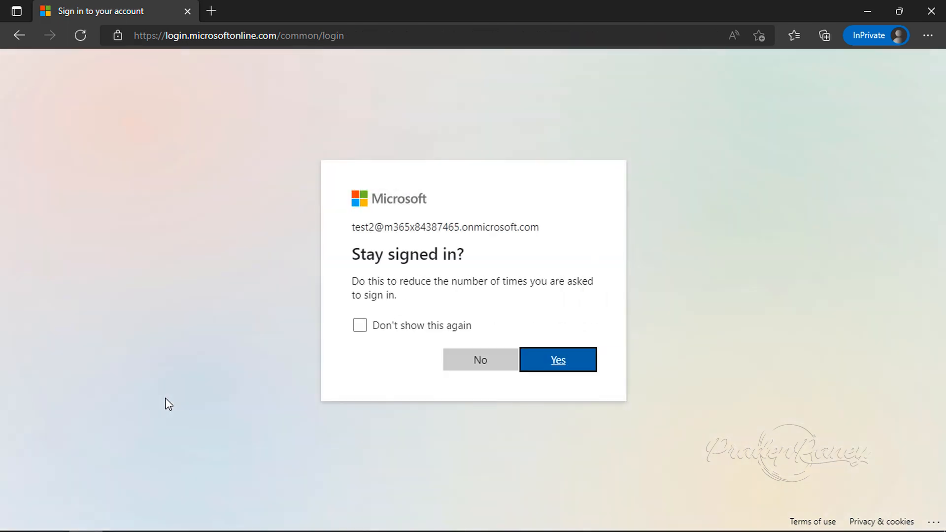
{"action": "left_click", "coordinate": [546, 362]}
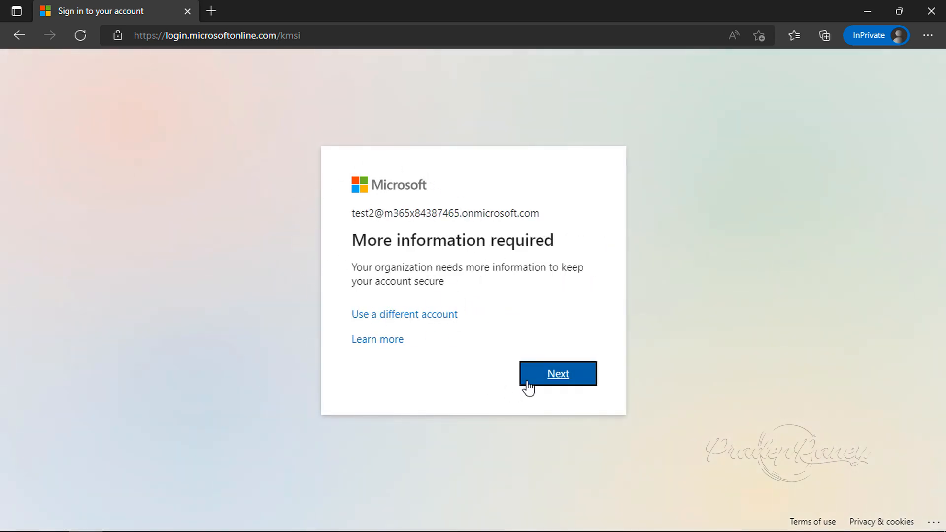
{"action": "left_click", "coordinate": [549, 386]}
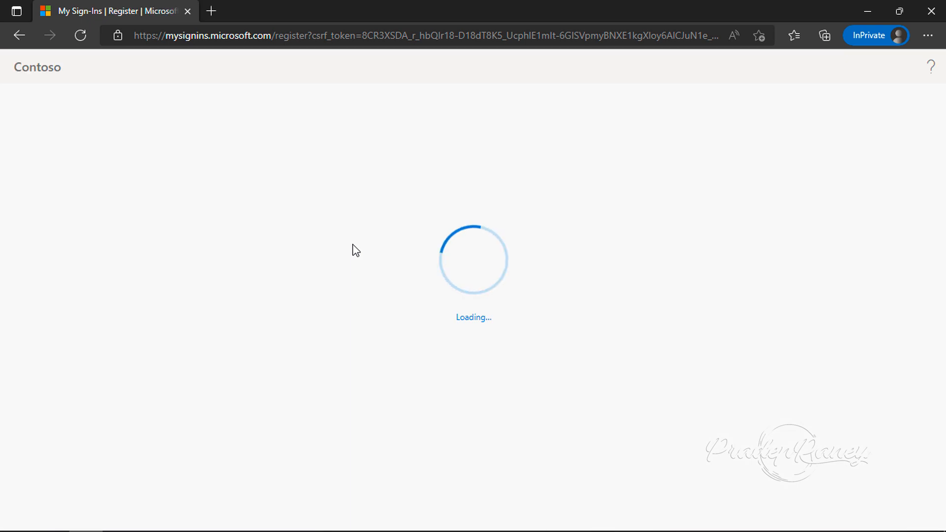
Choose the city where you met your first spouse/partner as the first security question and answer it with "1est1"
{"action": "left_click", "coordinate": [294, 249]}
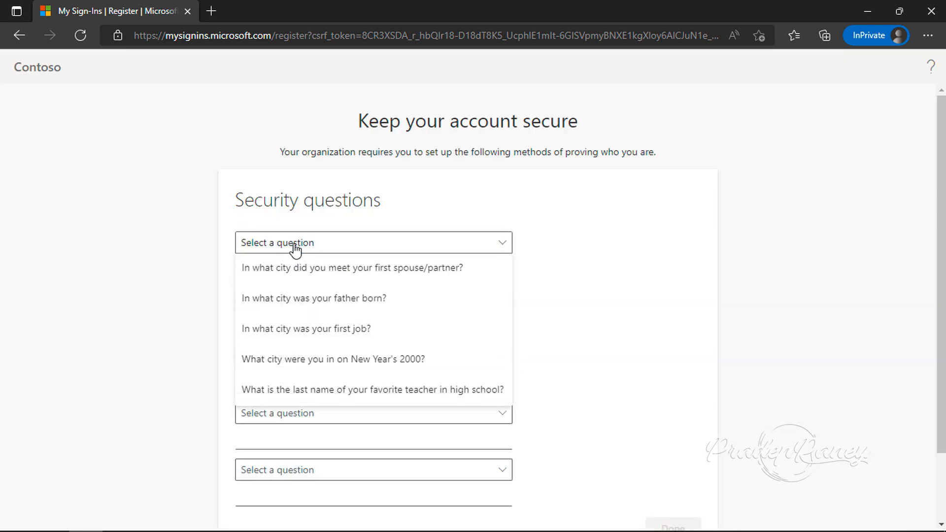
{"action": "left_click", "coordinate": [327, 269]}
{"action": "left_click", "coordinate": [309, 270]}
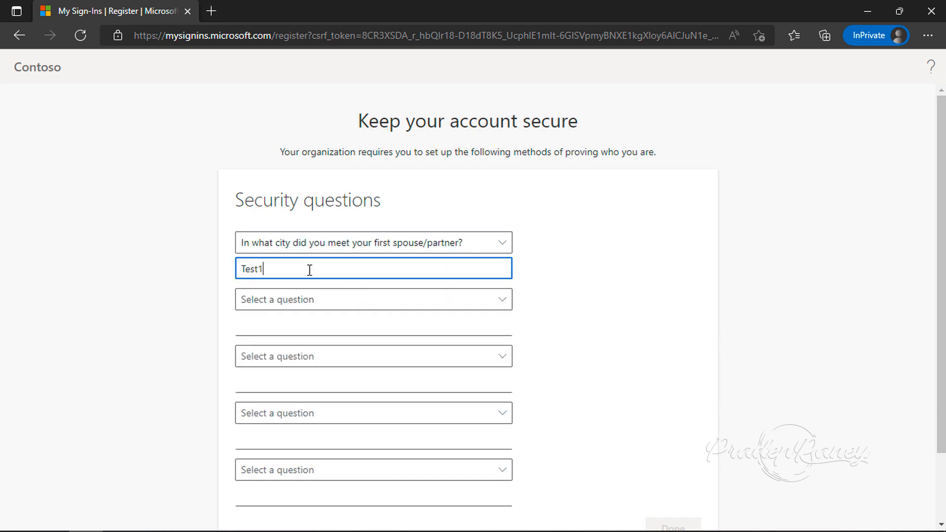
{"action": "left_click", "coordinate": [247, 270]}
{"action": "key", "text": "BackSpace"}
{"action": "type", "text": "1"}
Add the father's birth city question with the answer "test2" and the first job city question with the answer "test3"
{"action": "left_click", "coordinate": [285, 308]}
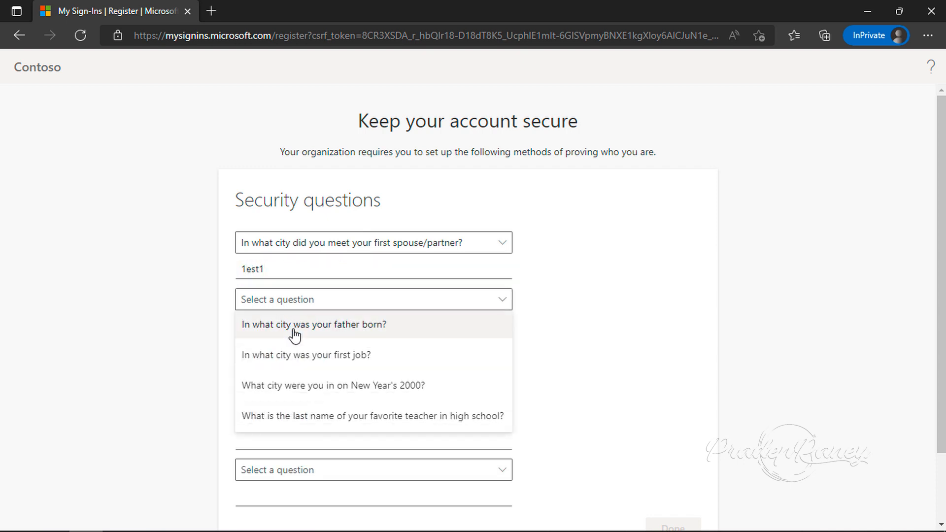
{"action": "left_click", "coordinate": [293, 331]}
{"action": "left_click", "coordinate": [273, 327]}
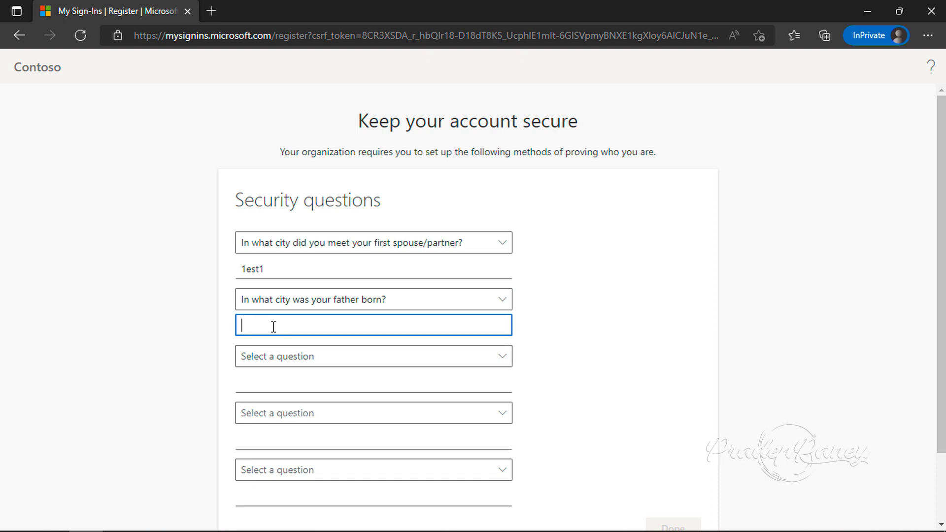
{"action": "type", "text": "test2"}
{"action": "left_click", "coordinate": [288, 357]}
{"action": "left_click", "coordinate": [292, 389]}
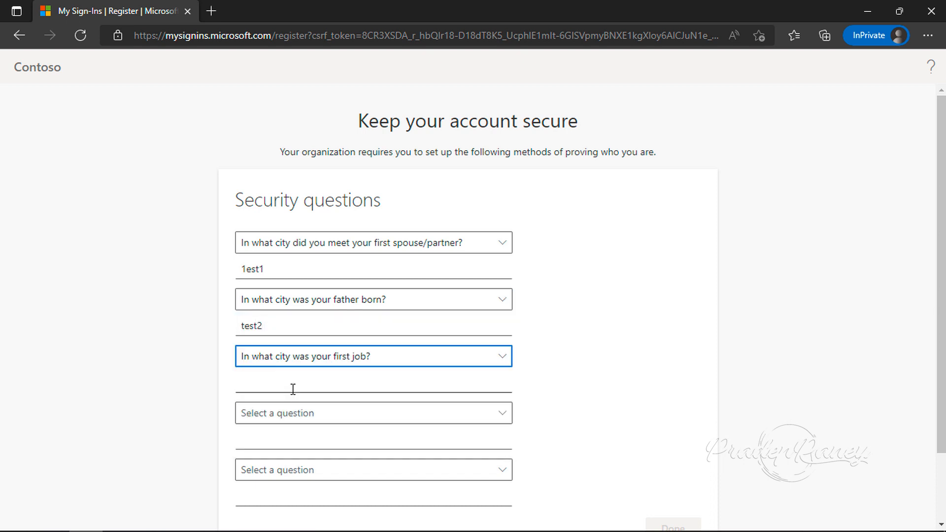
{"action": "left_click", "coordinate": [289, 388]}
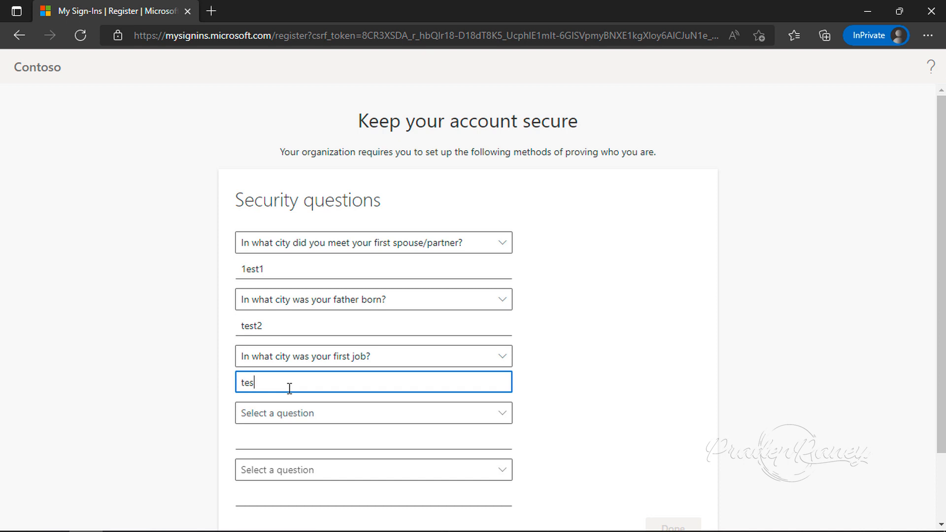
Choose the New Year's 2000 city as the fourth security question and answer it with "test4"
{"action": "scroll", "coordinate": [290, 388], "scroll_direction": "down", "scroll_amount": 1}
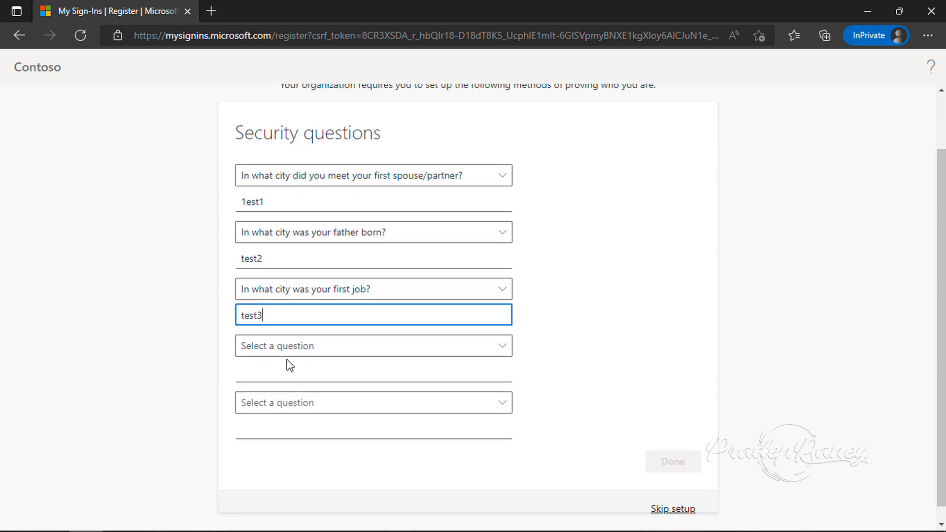
{"action": "left_click", "coordinate": [287, 350]}
{"action": "left_click", "coordinate": [275, 378]}
{"action": "left_click", "coordinate": [276, 374]}
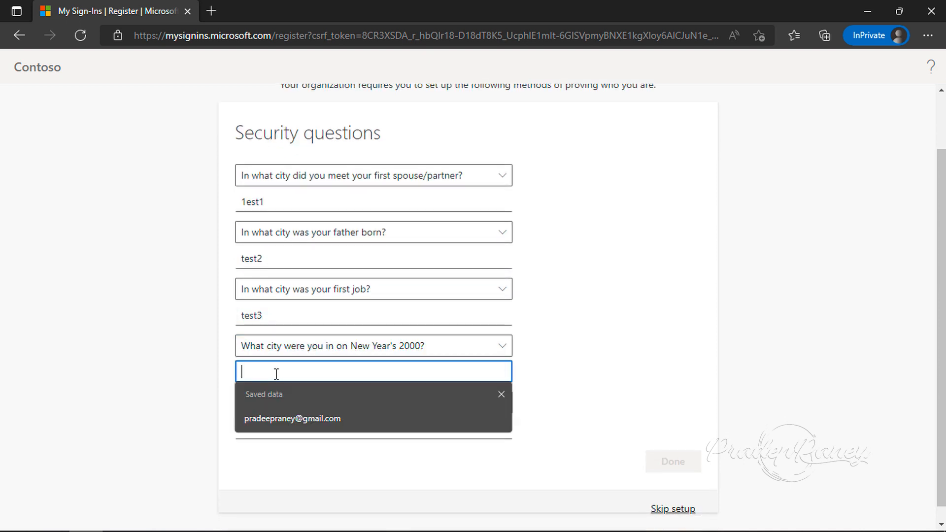
{"action": "type", "text": "tes"}
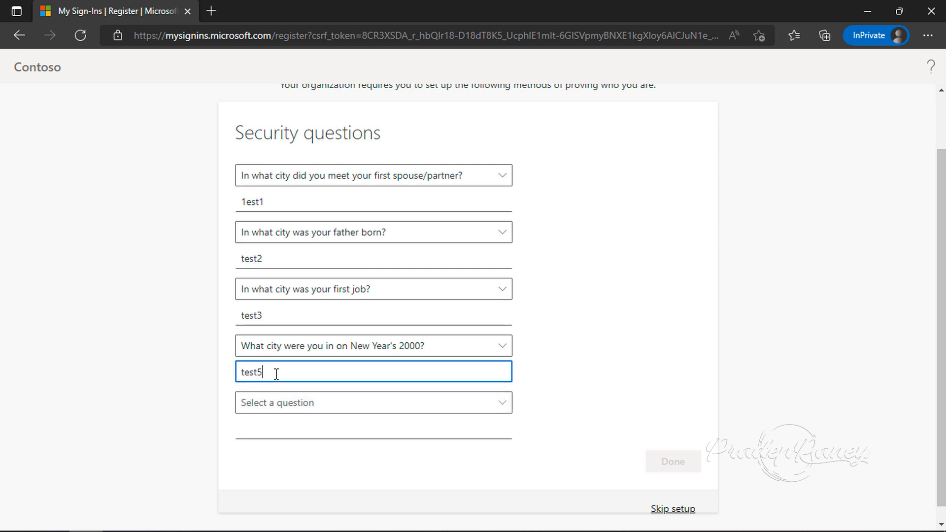
{"action": "type", "text": "t4"}
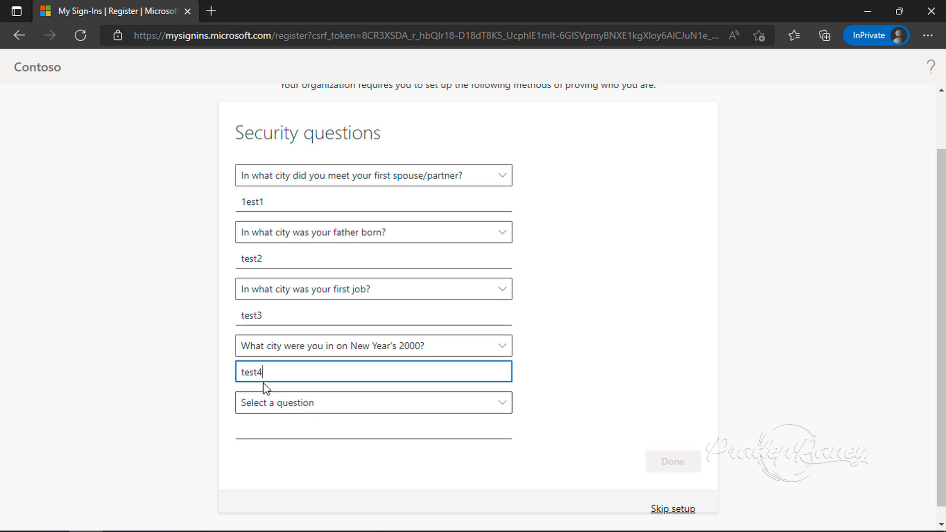
{"action": "left_click", "coordinate": [270, 406]}
{"action": "left_click", "coordinate": [287, 437]}
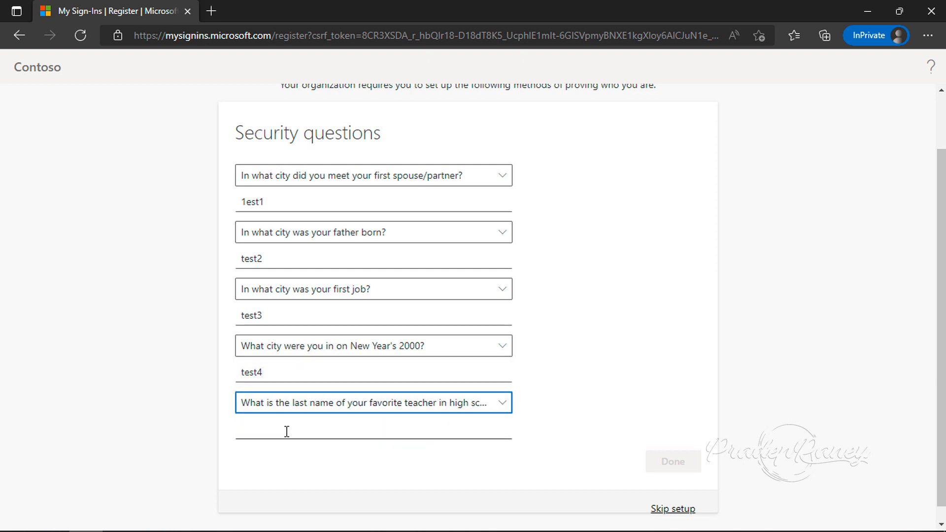
{"action": "left_click", "coordinate": [286, 431]}
{"action": "type", "text": "test5"}
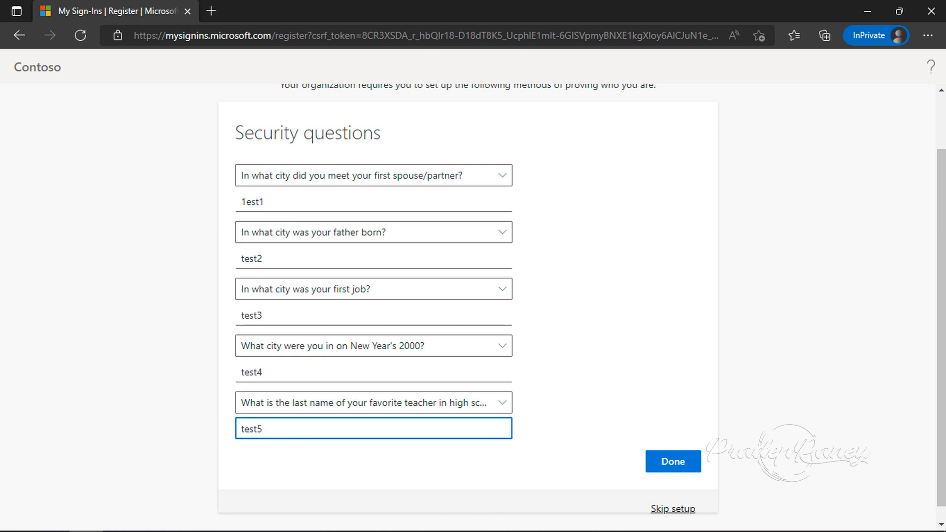
{"action": "left_click", "coordinate": [668, 467]}
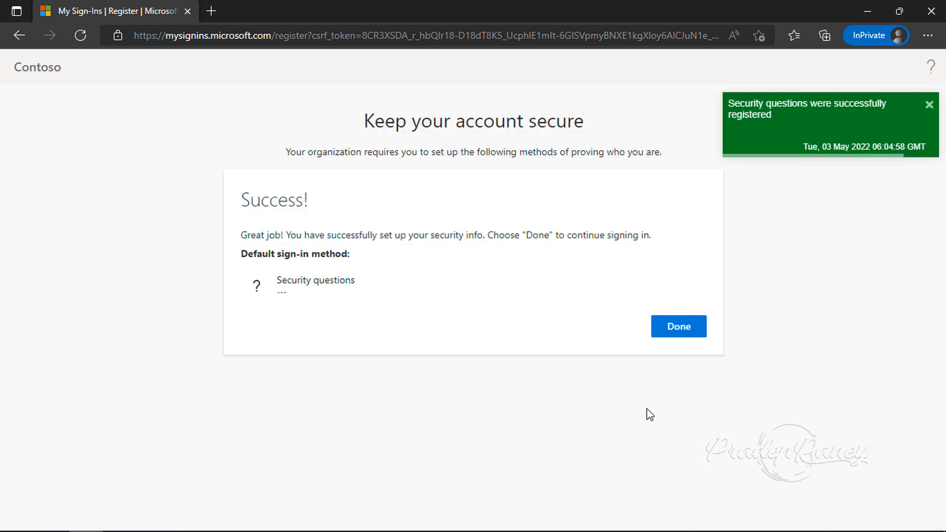
{"action": "left_click", "coordinate": [670, 334]}
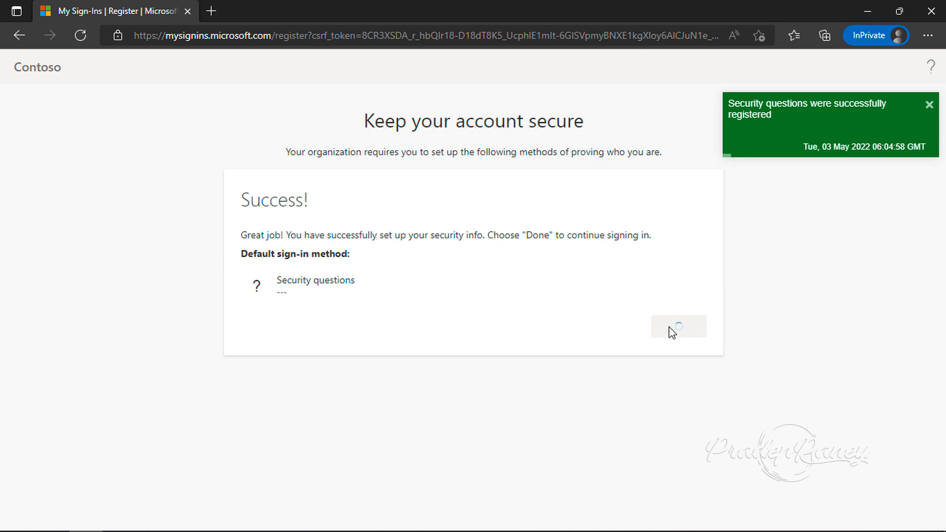